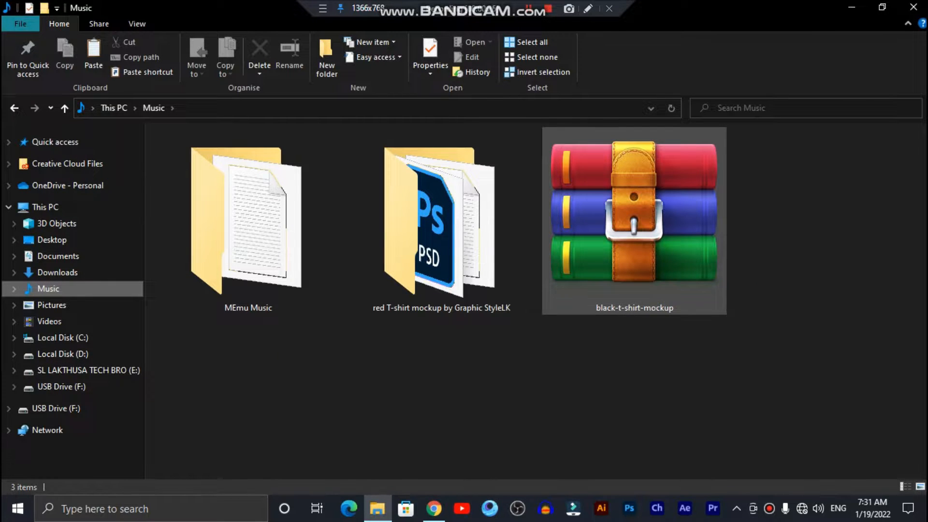
Extract the black-t-shirt-mockup archive with WinRAR directly into the Music folder
right_click(645, 236)
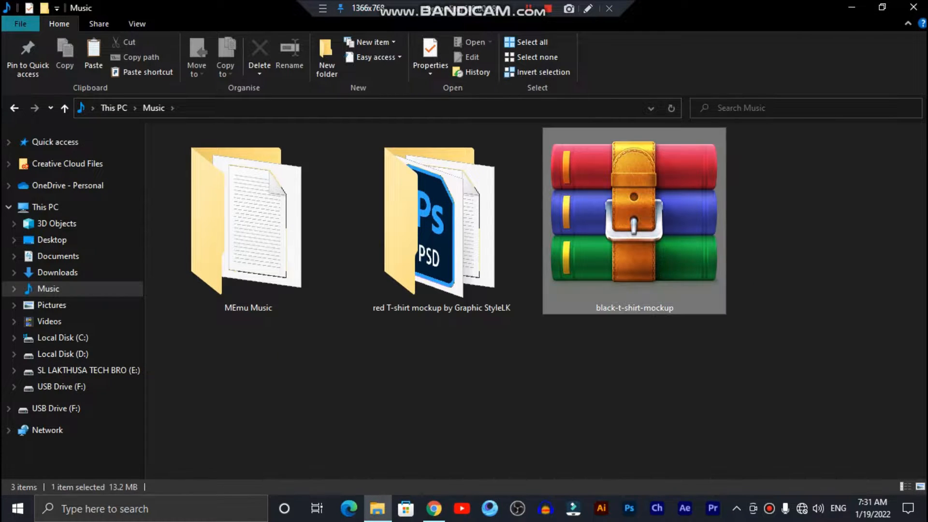
mouse_move(686, 275)
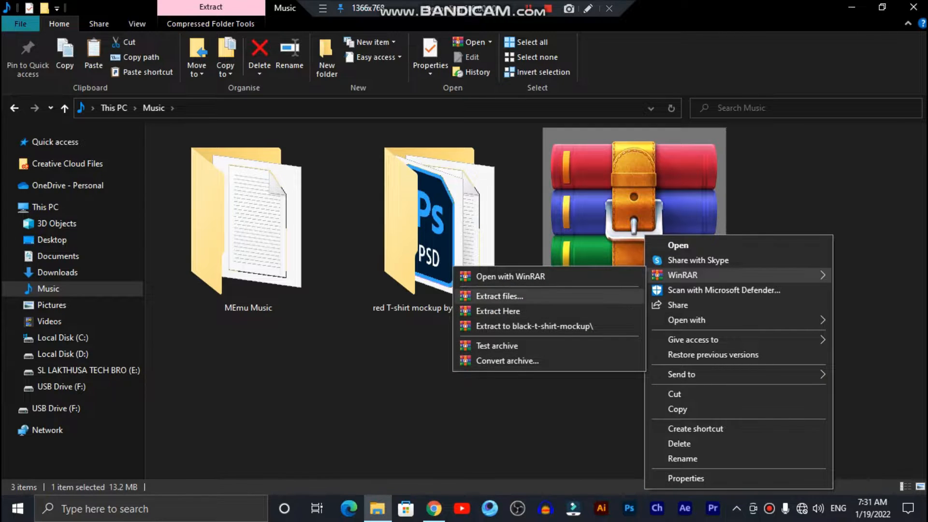
left_click(499, 296)
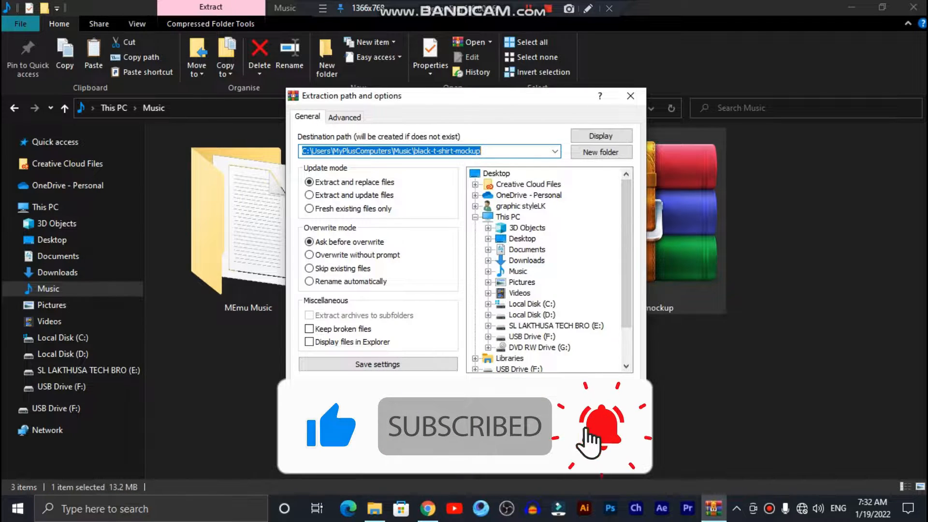
left_click(521, 281)
left_click(518, 271)
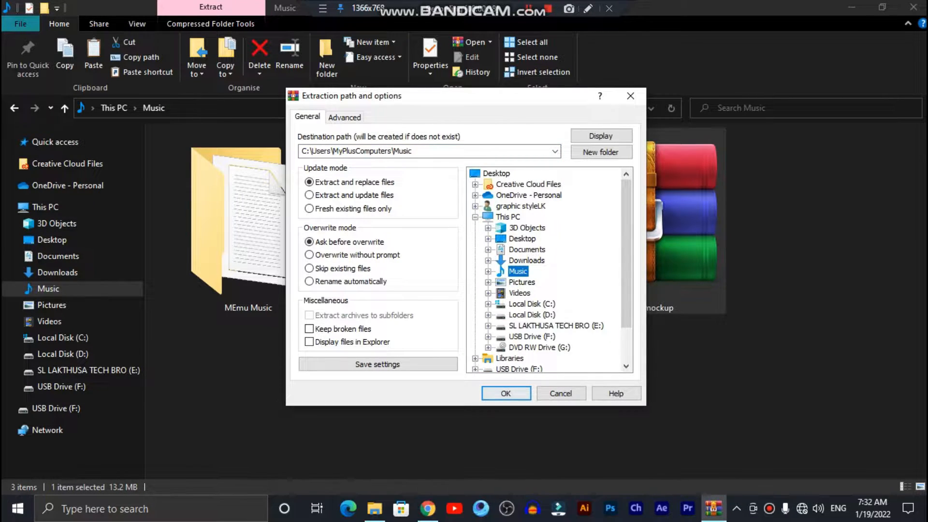
left_click(506, 394)
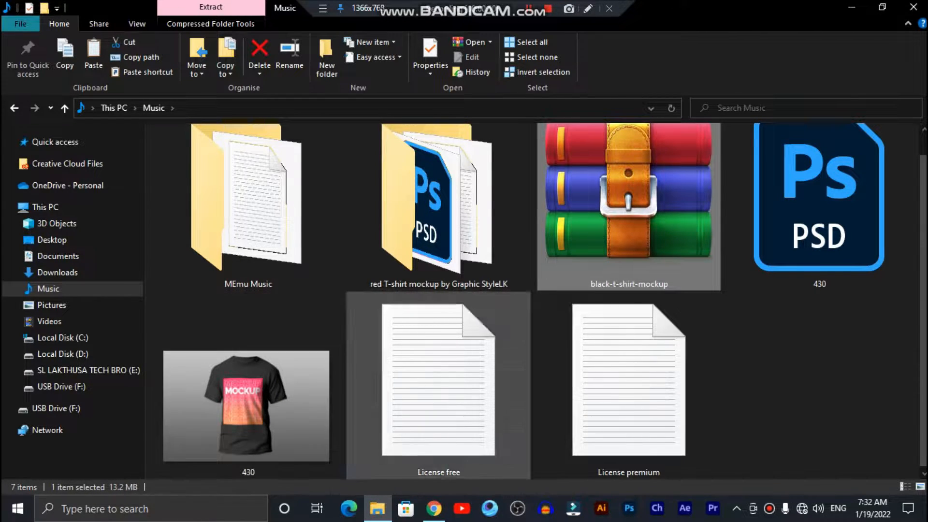
scroll(247, 406, "up", 1)
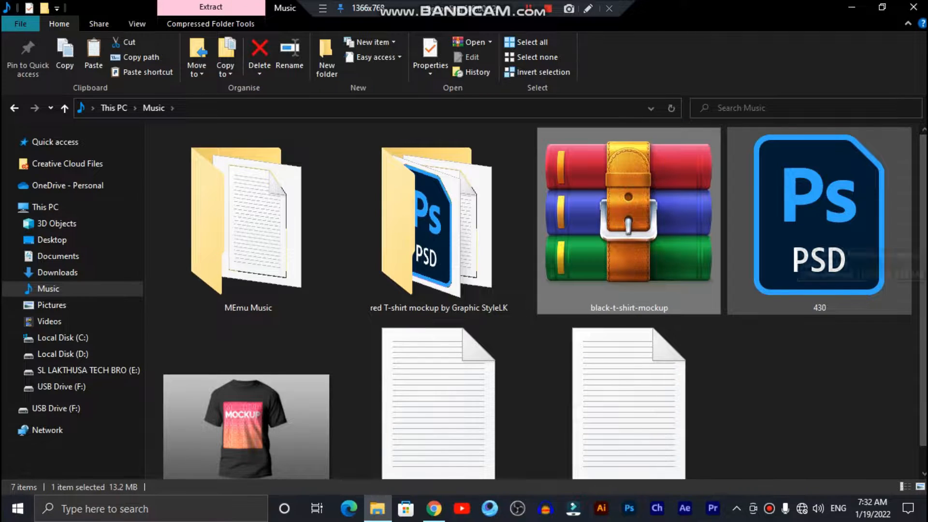
Open the 430 PSD black T-shirt mockup in Photoshop
left_click(768, 241)
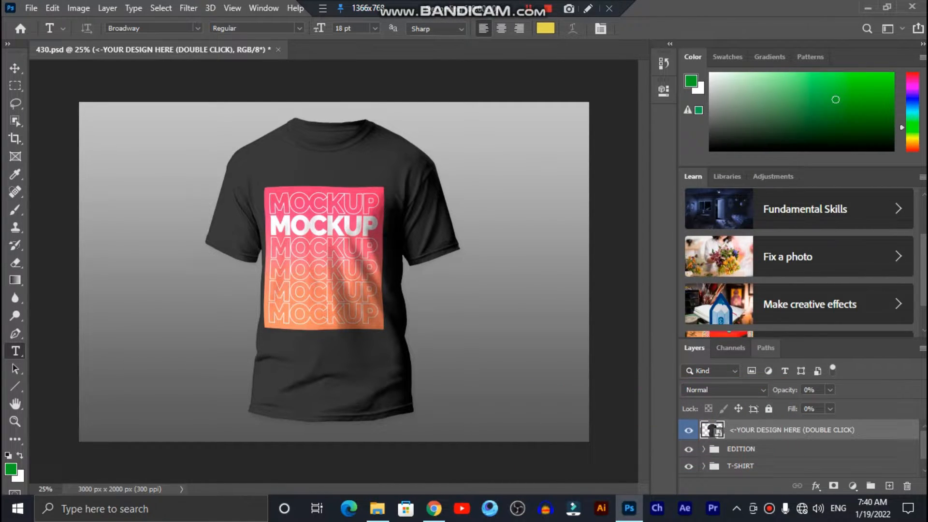
Open the YOUR DESIGN HERE smart object, keep COLOR hidden, and draw a chest text box
double_click(712, 429)
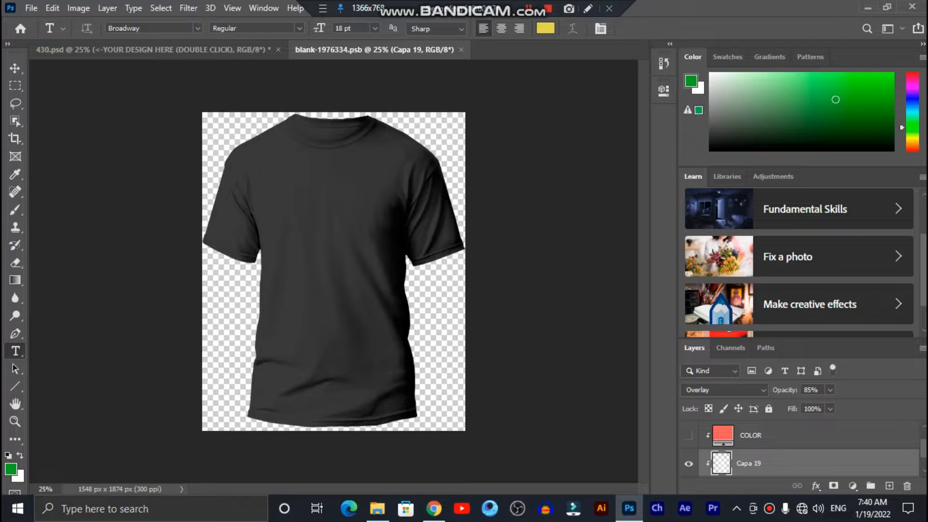
left_click(688, 436)
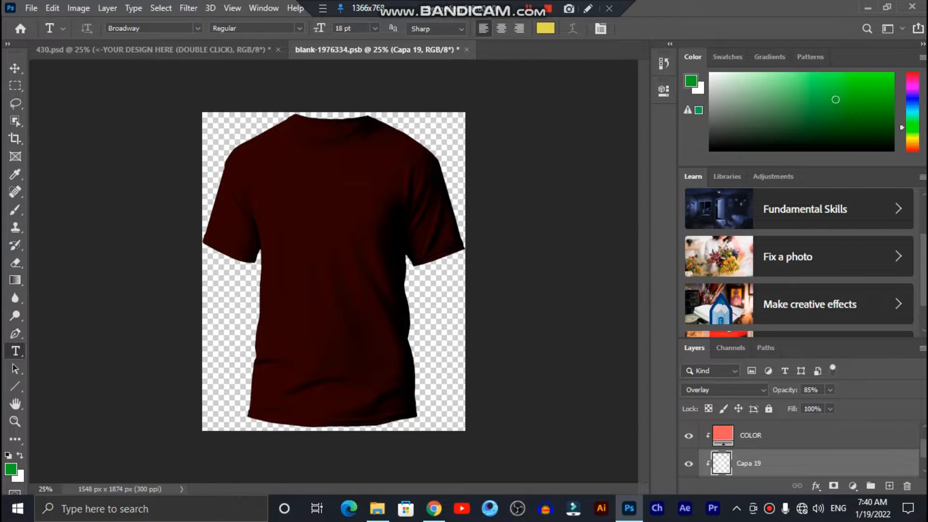
left_click(688, 436)
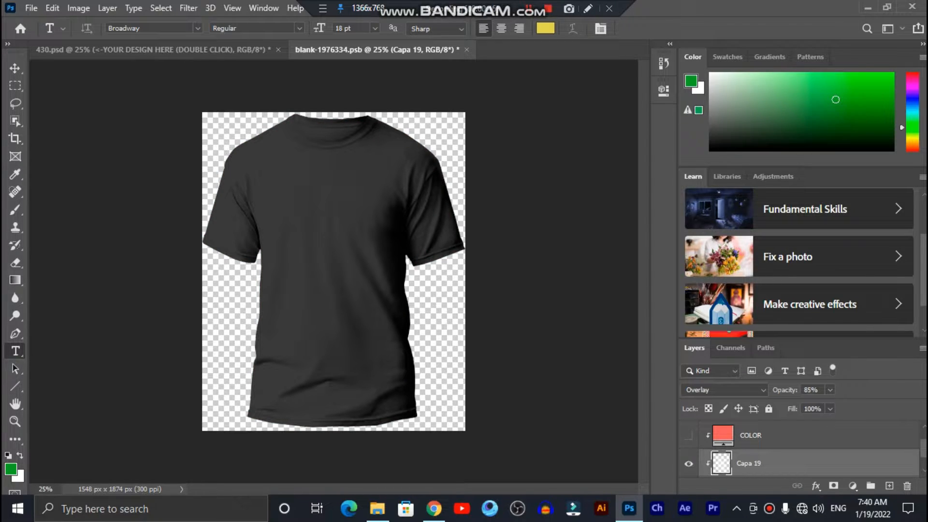
left_click_drag(284, 230, 387, 272)
Cut the lorem ipsum placeholder, widen the box, and type the name in Broadway
right_click(342, 227)
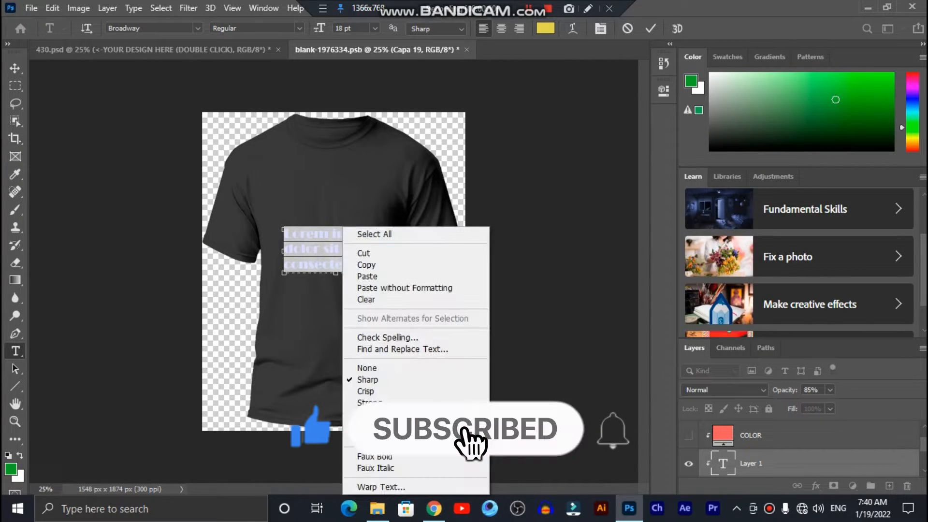
left_click(367, 253)
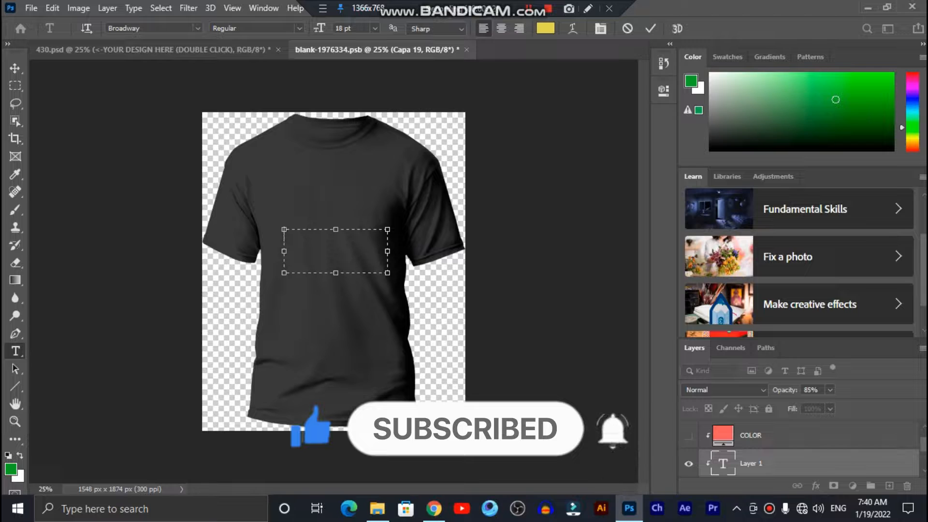
left_click_drag(284, 251, 269, 251)
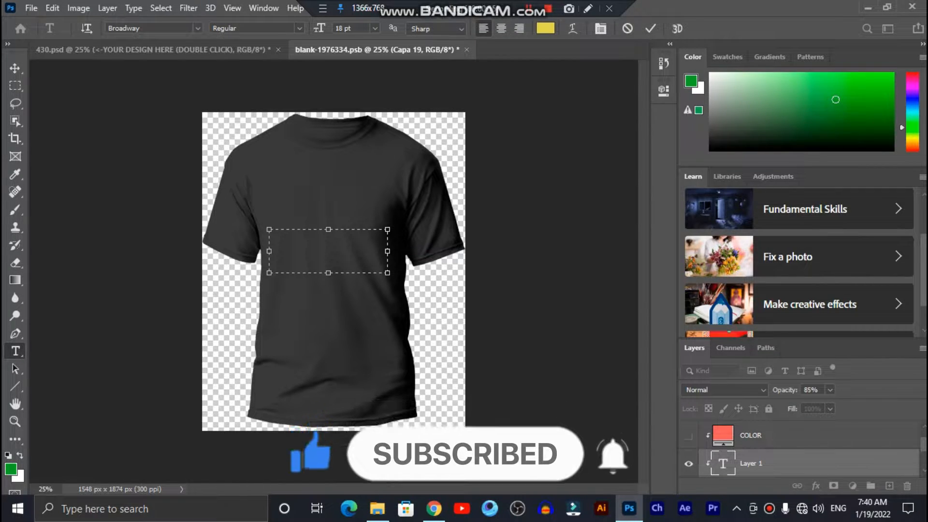
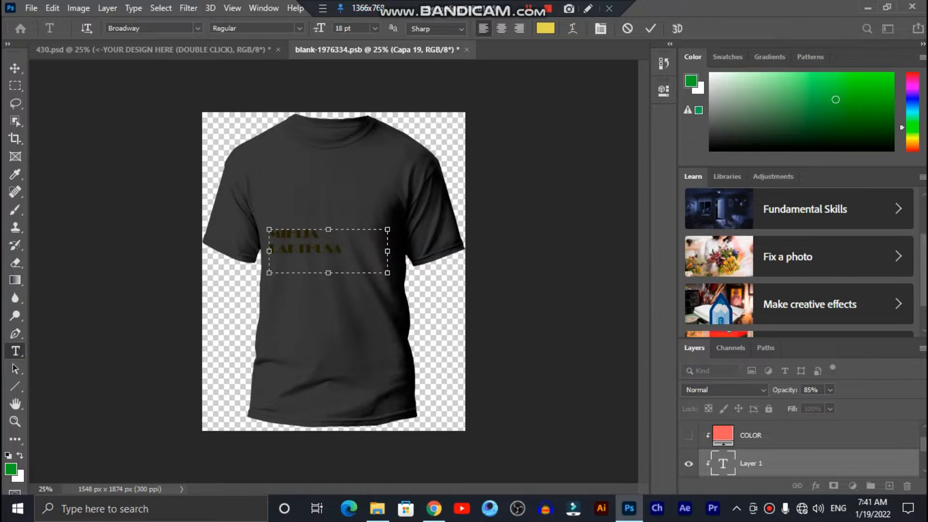
key("ctrl+a")
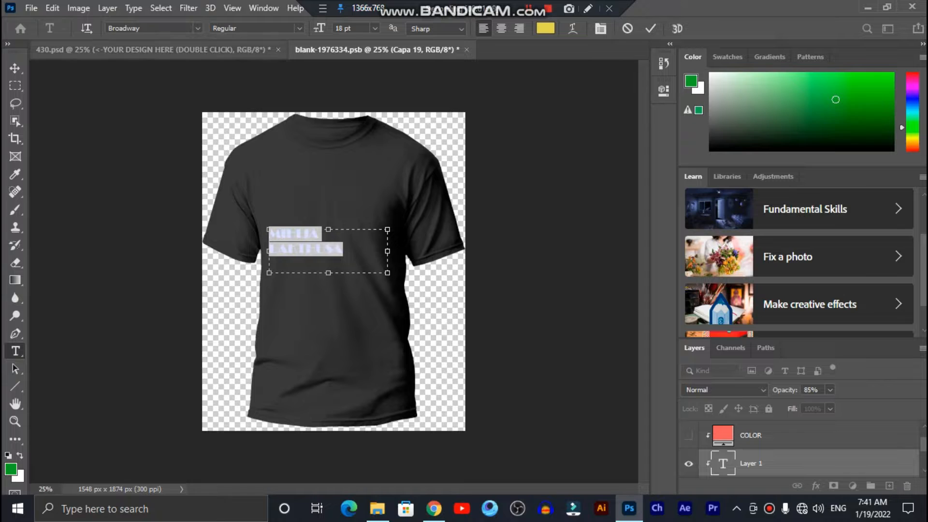
Change the name's font to Britannic Bold
left_click(197, 28)
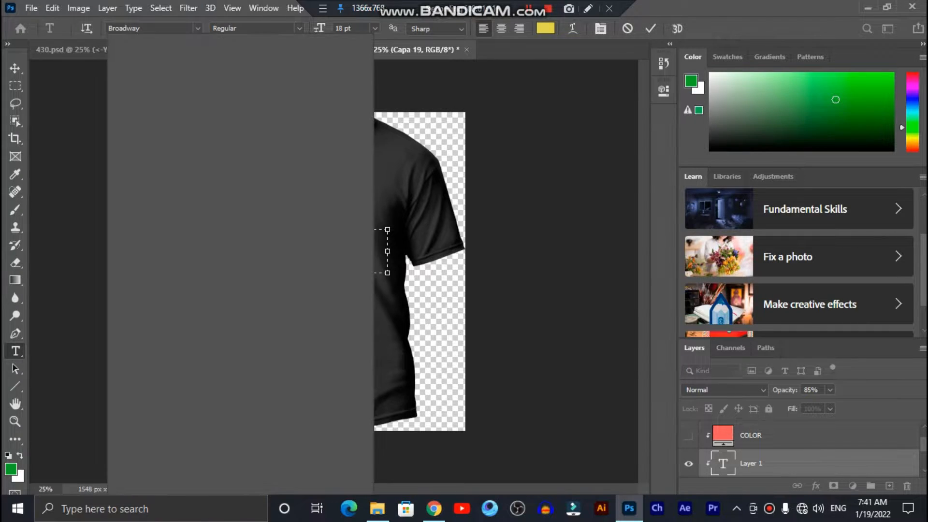
scroll(235, 261, "down", 1)
scroll(235, 261, "down", 1)
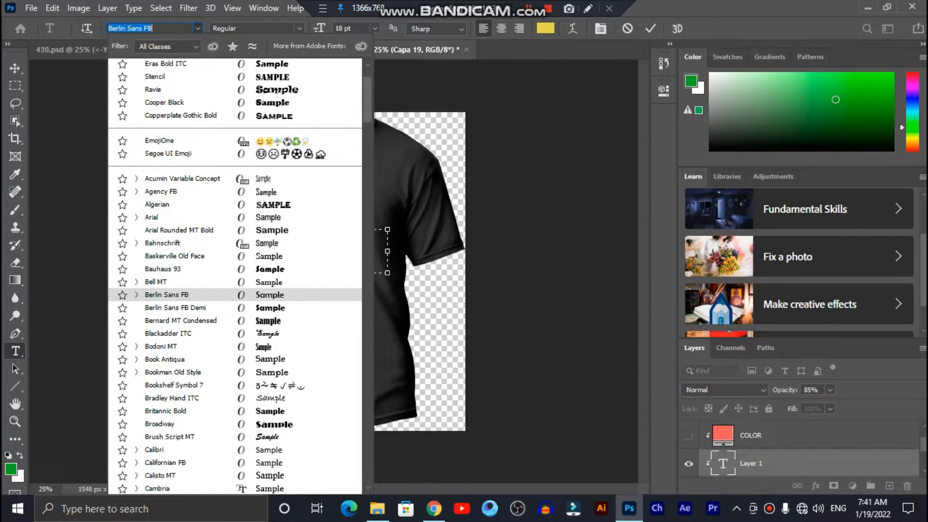
key("Down")
key("Down")
key("Down")
key("Down")
key("Down")
key("Down")
key("Down")
key("Down")
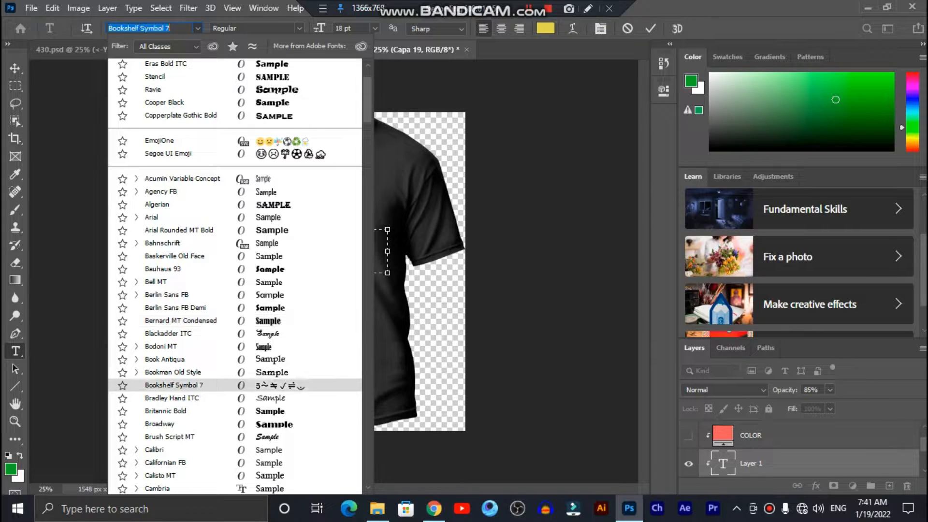
key("Up")
key("Down")
key("Return")
key("Up")
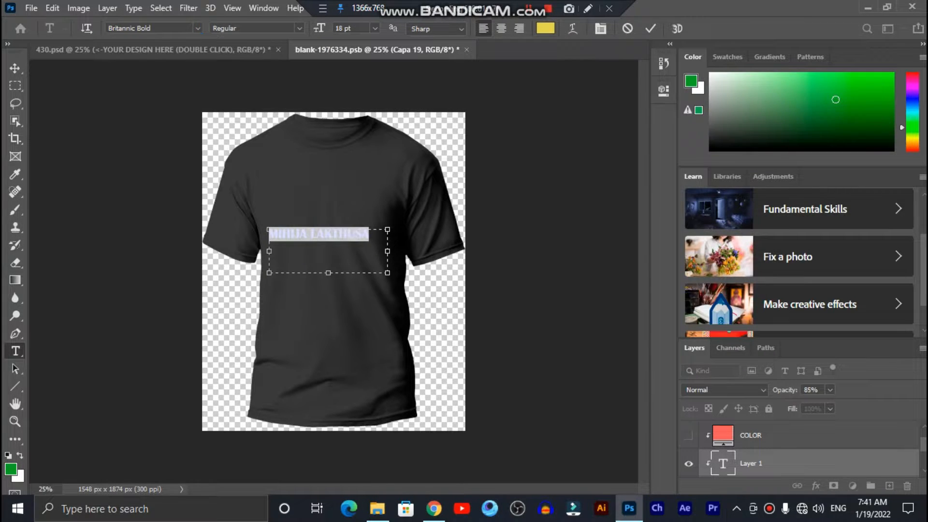
Widen the text box and set the name to 24 pt on one line
left_click_drag(388, 230, 403, 229)
mouse_move(270, 251)
left_mouse_down()
mouse_move(280, 251)
mouse_move(272, 251)
left_mouse_up()
left_click_drag(403, 251, 428, 251)
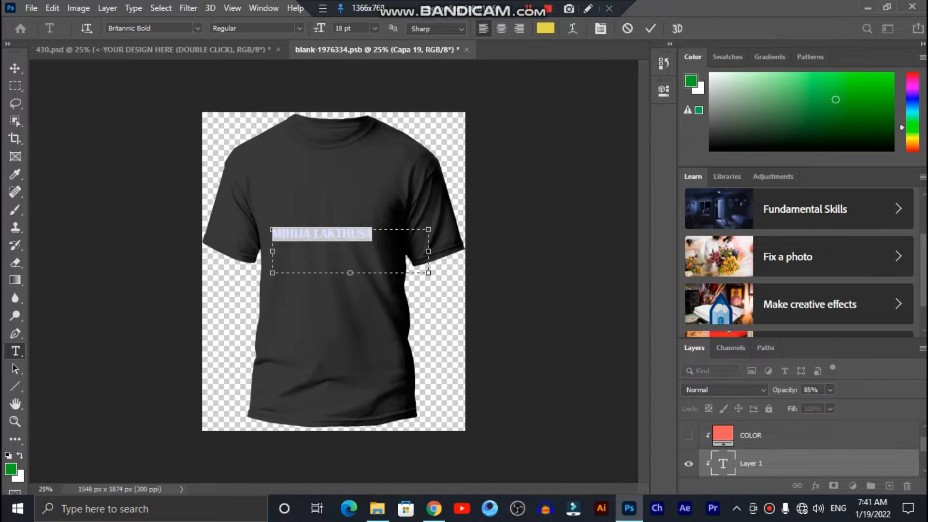
left_click_drag(272, 251, 277, 251)
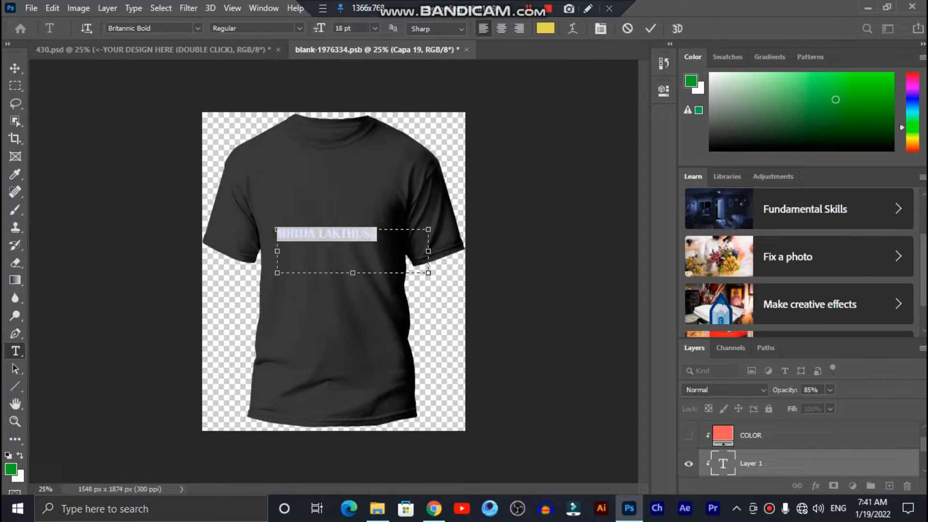
left_click(375, 28)
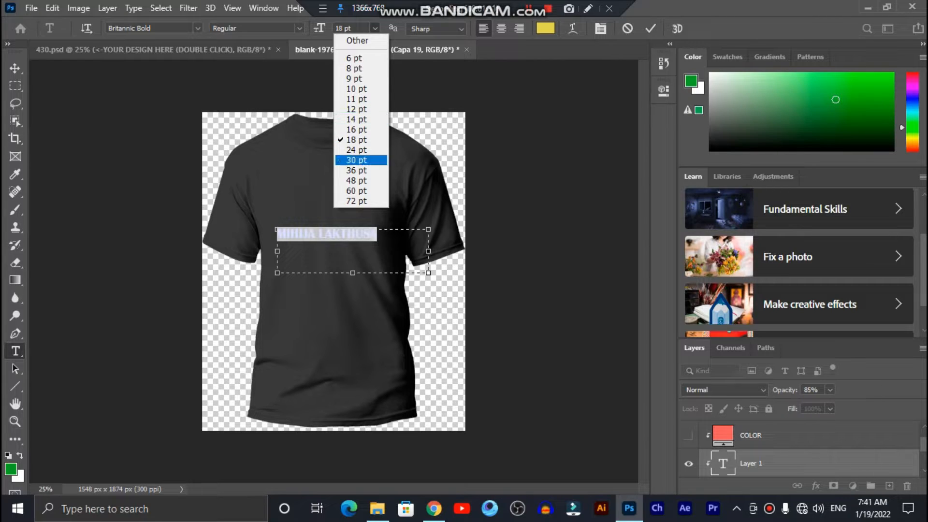
left_click(356, 150)
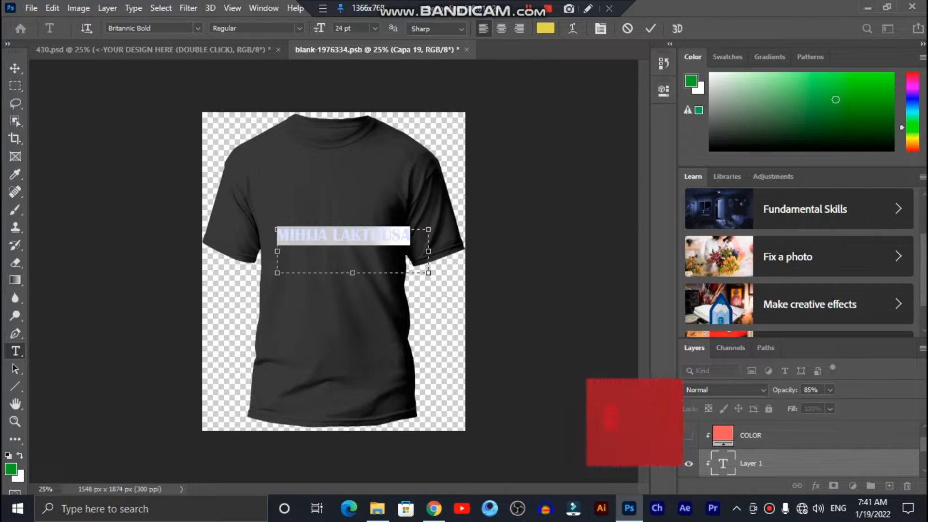
left_click_drag(277, 251, 260, 251)
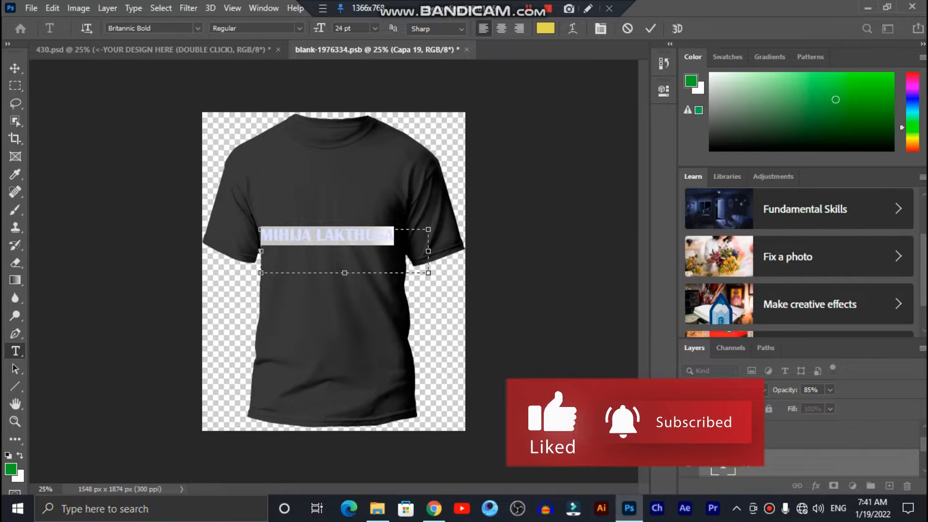
After trying yellow shades, set the text colour to hex ff000c red
left_click(545, 28)
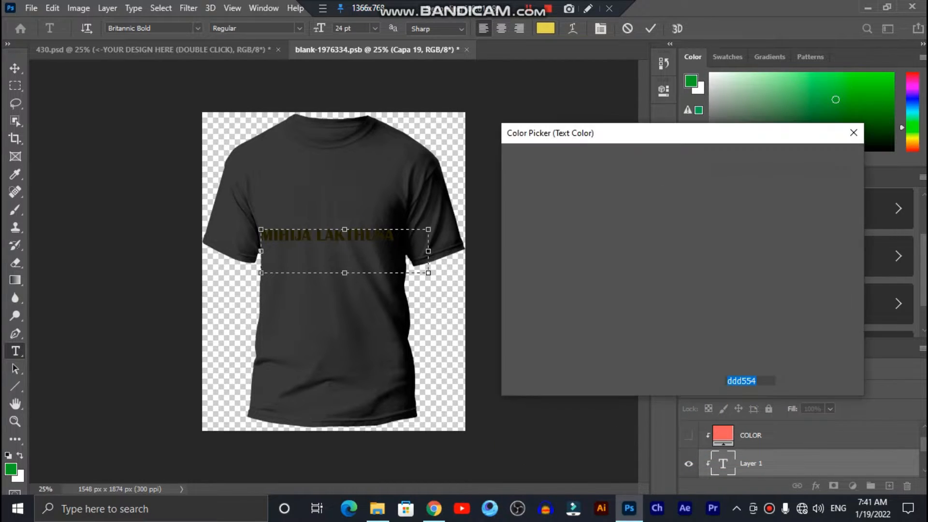
type("e8dc1d")
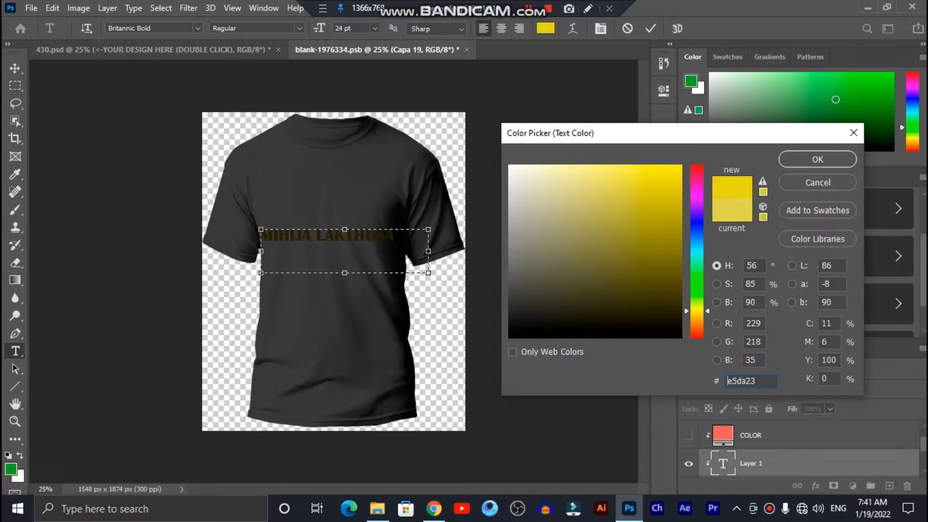
left_click(667, 176)
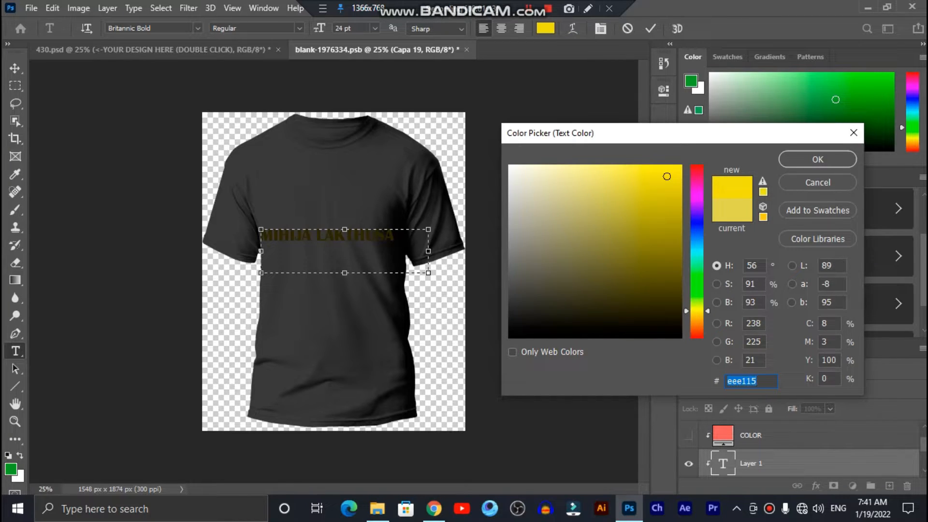
left_click(641, 171)
mouse_move(641, 171)
left_mouse_down()
mouse_move(617, 189)
mouse_move(644, 200)
left_mouse_up()
type("d0c739")
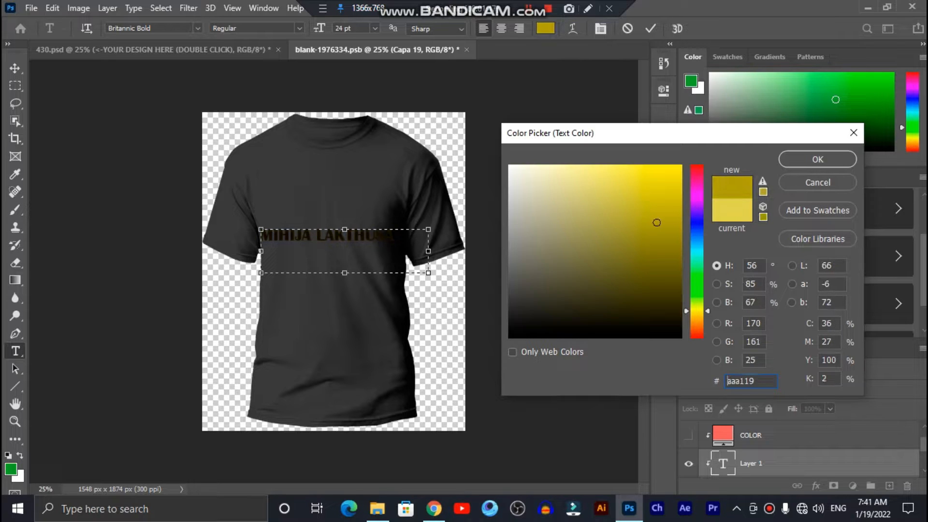
key("ctrl+a")
type("e8484f")
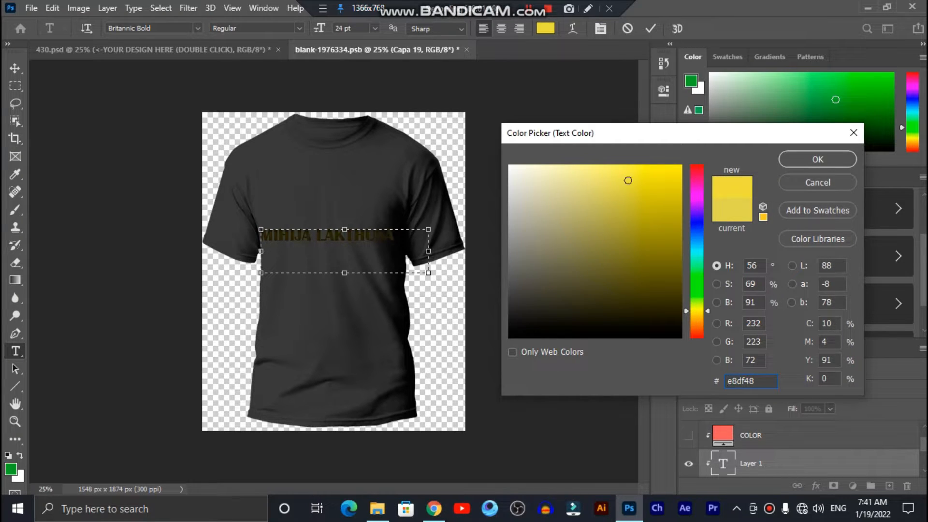
key("ctrl+a")
type("ff000c")
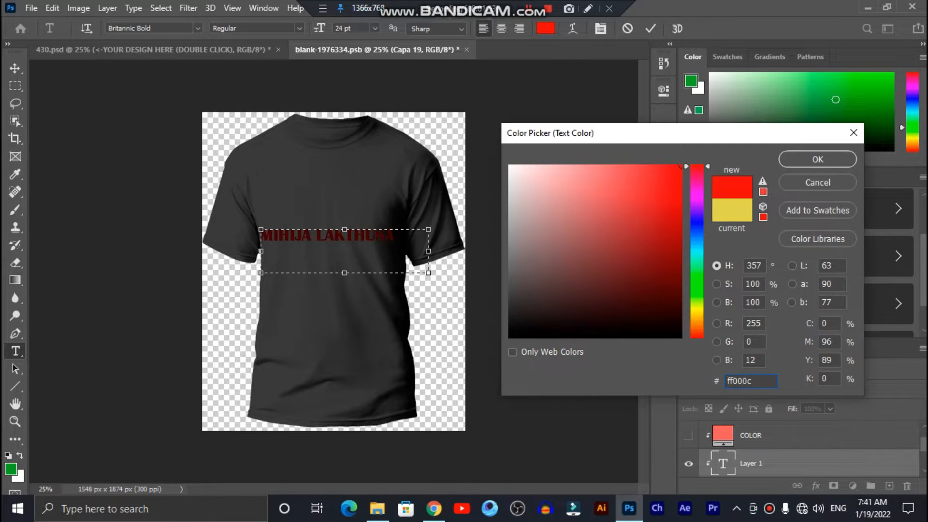
key("Return")
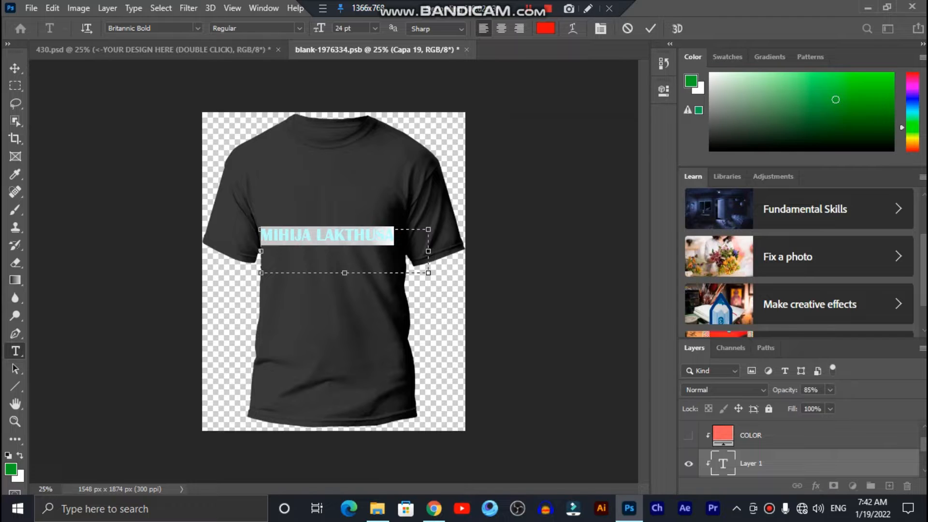
Nudge the red name slightly right, save the design, and return to 430.psd
left_click_drag(261, 251, 264, 250)
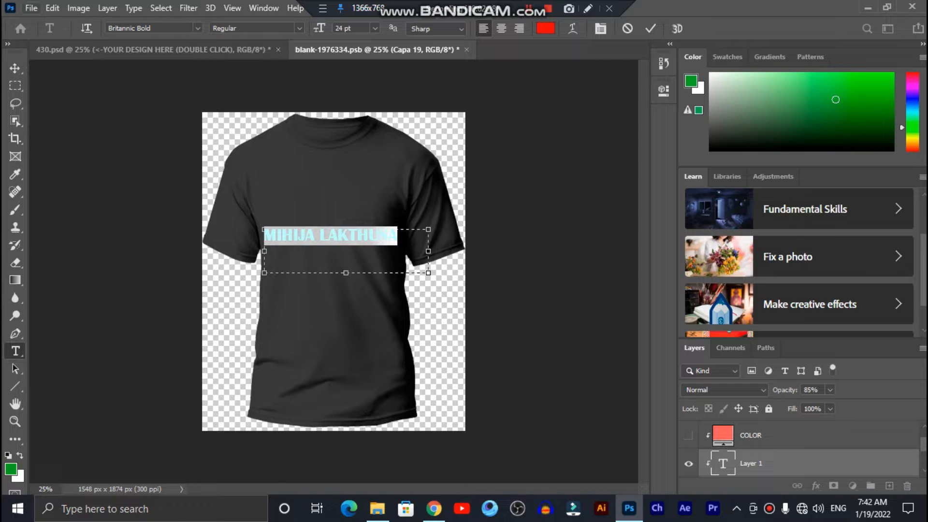
left_click(31, 8)
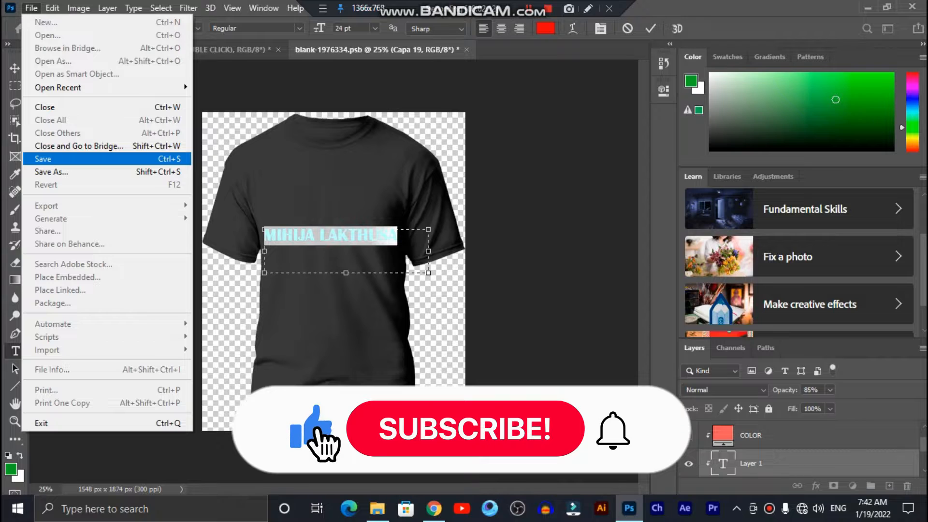
left_click(72, 158)
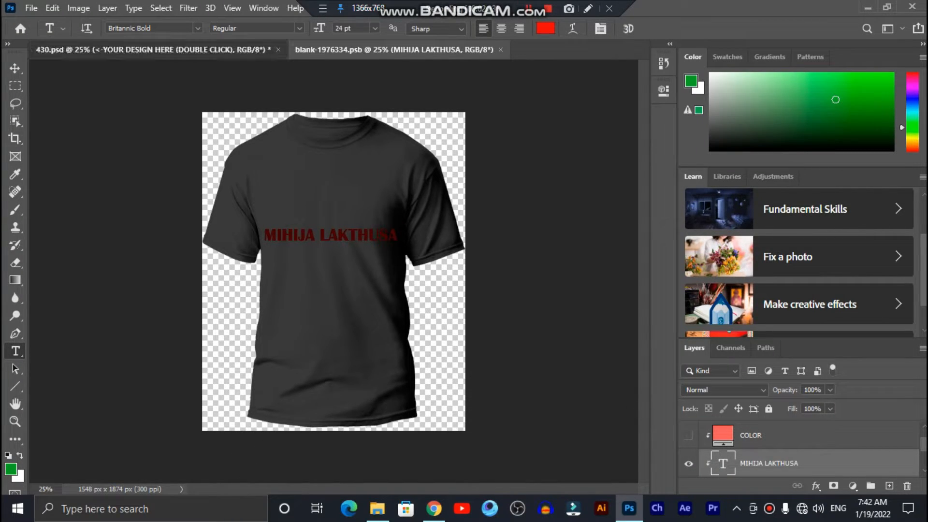
left_click(208, 49)
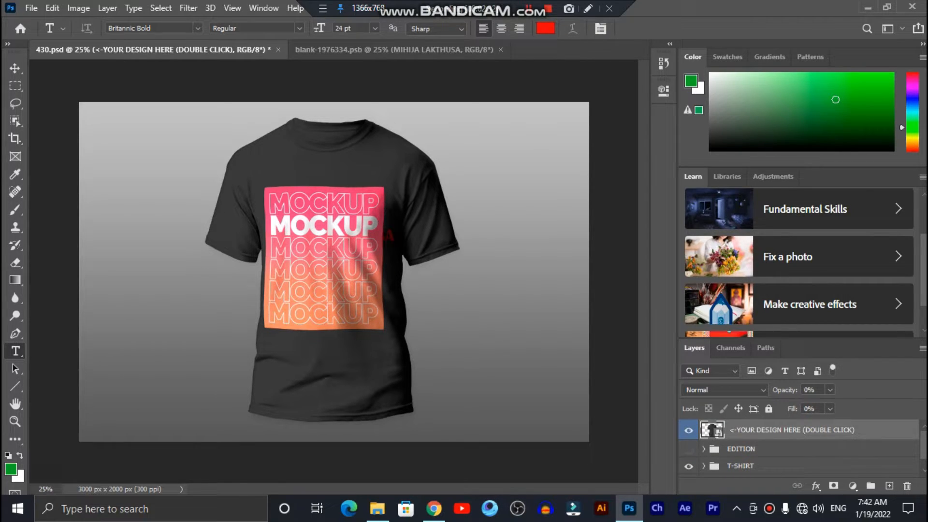
Hide the EDITION group so only the red name shows on the mockup shirt
left_click(689, 449)
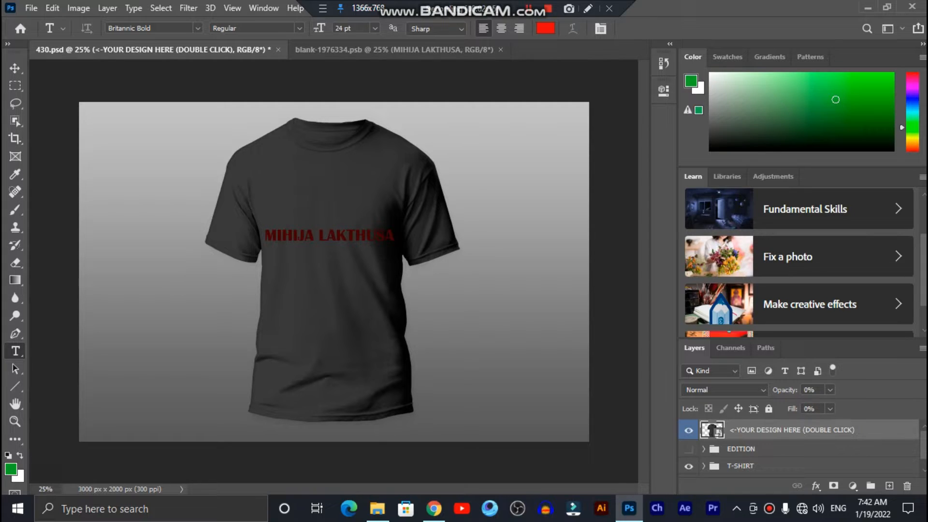
left_click(689, 449)
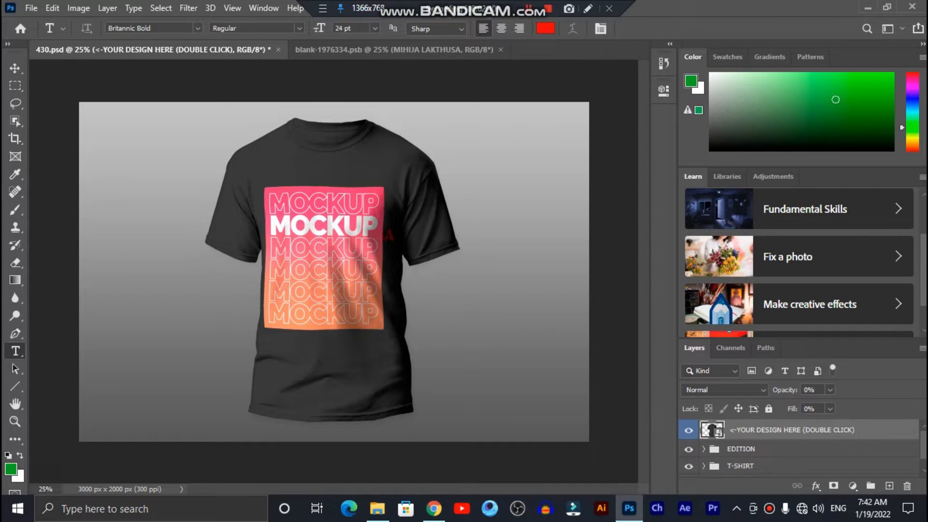
left_click(689, 450)
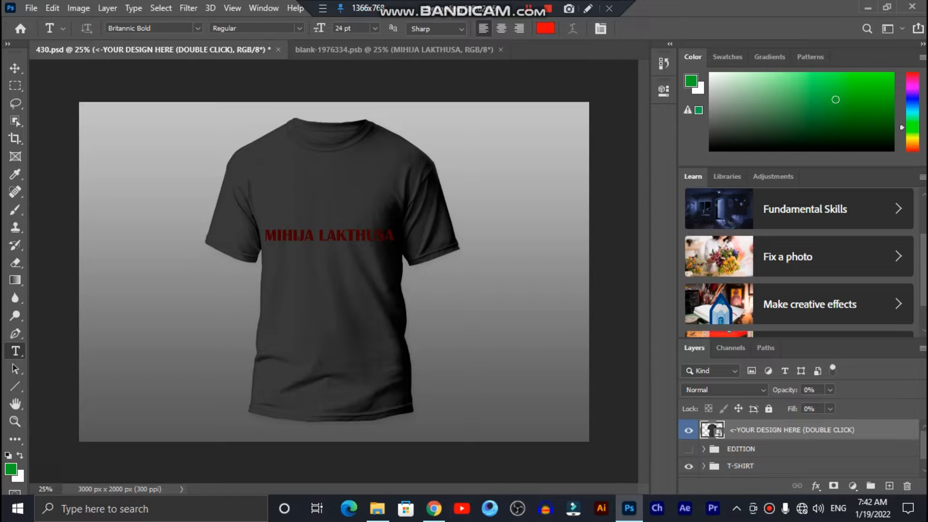
left_click(394, 49)
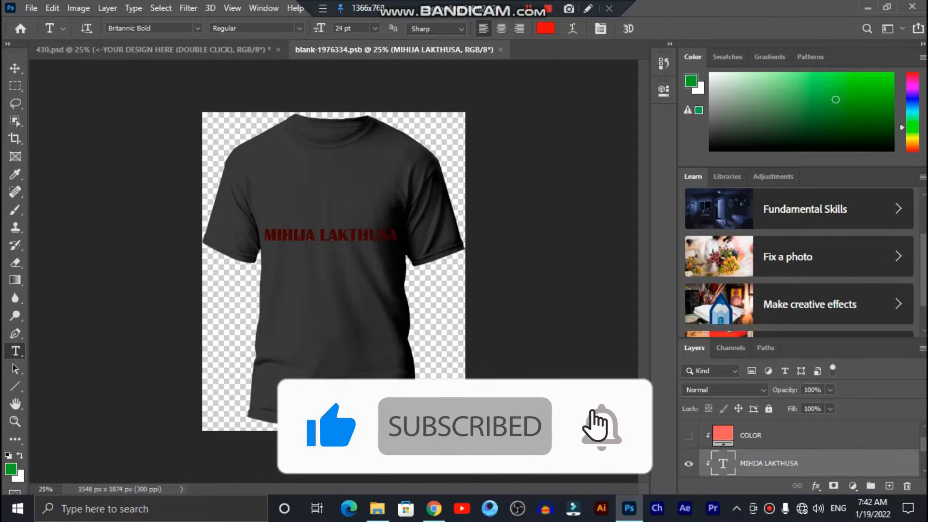
left_click(31, 8)
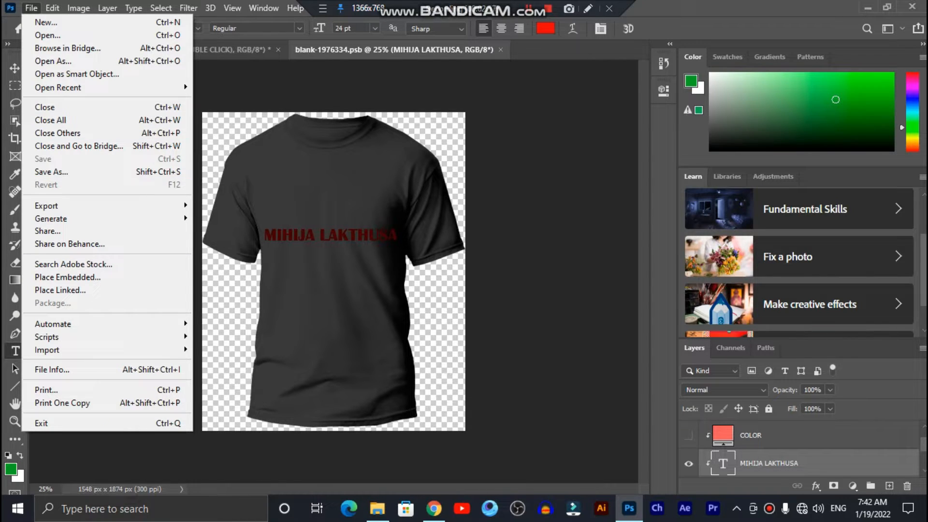
key("Escape")
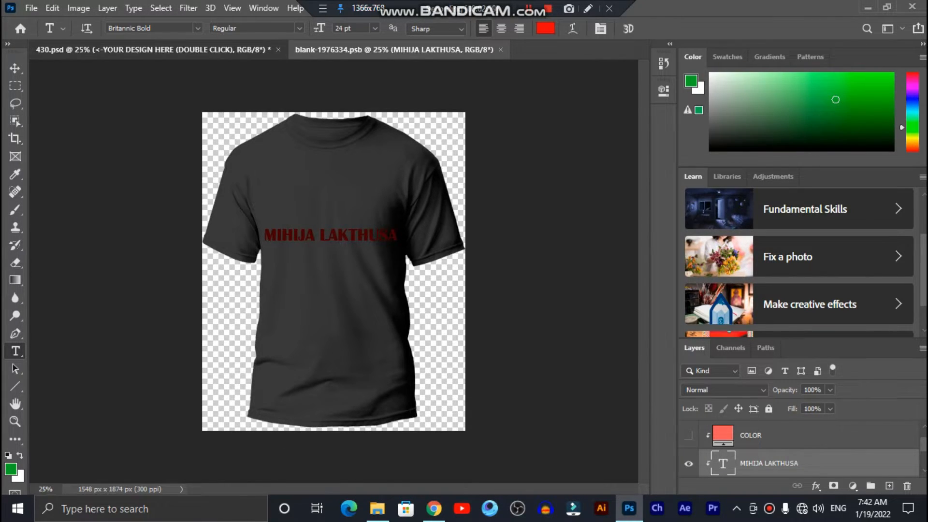
left_click(152, 49)
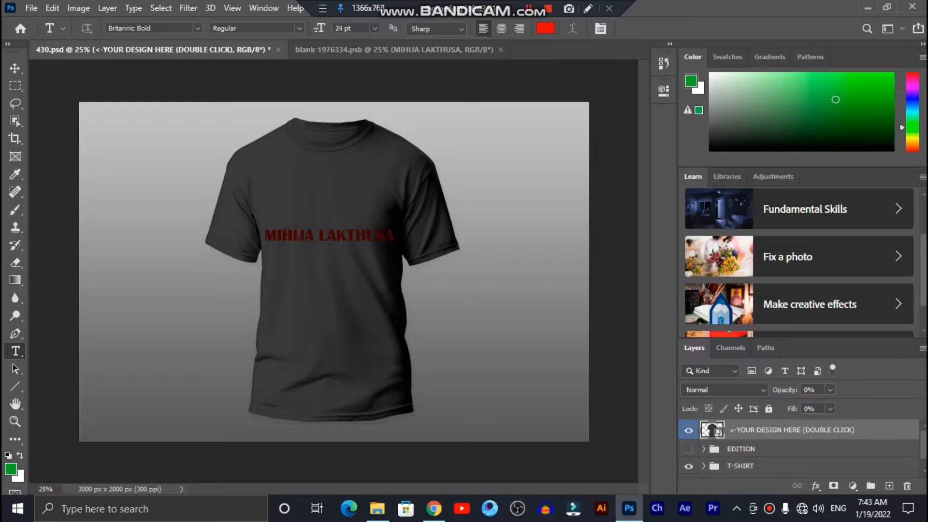
Quick Export the mockup as PNG into E:\T-SHIRTS, using the name as file name
left_click(31, 8)
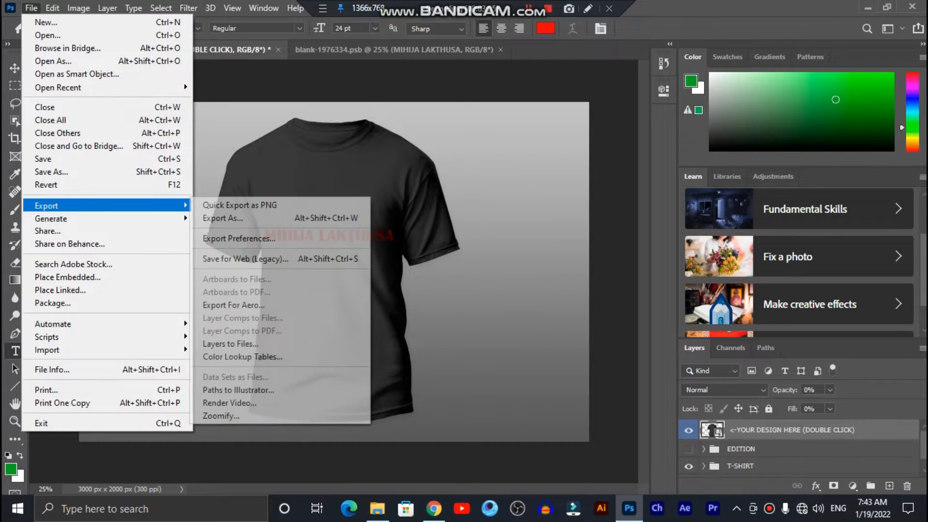
mouse_move(97, 205)
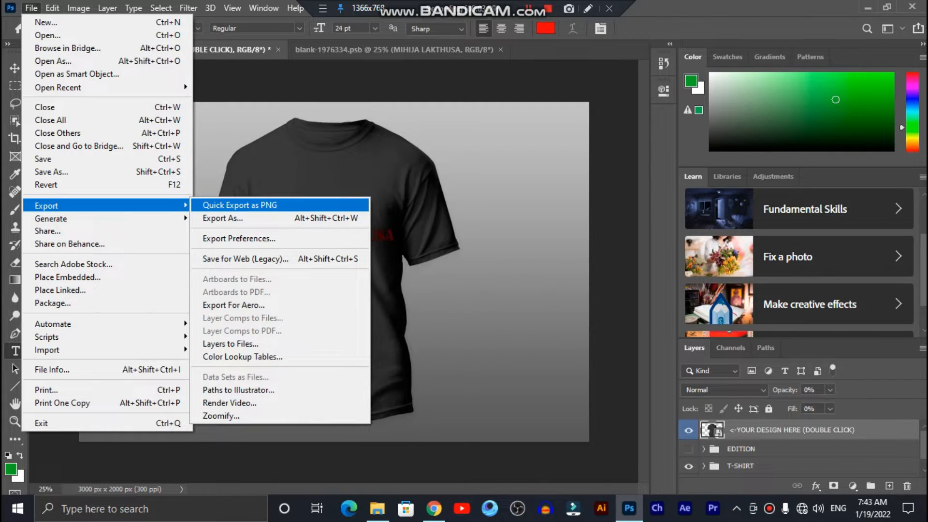
left_click(239, 205)
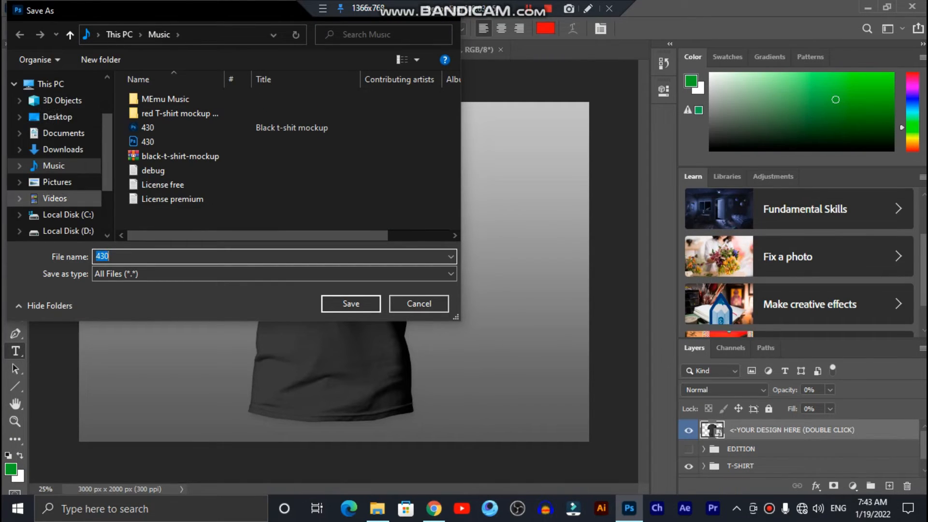
scroll(63, 192, "down", 1)
left_click(63, 193)
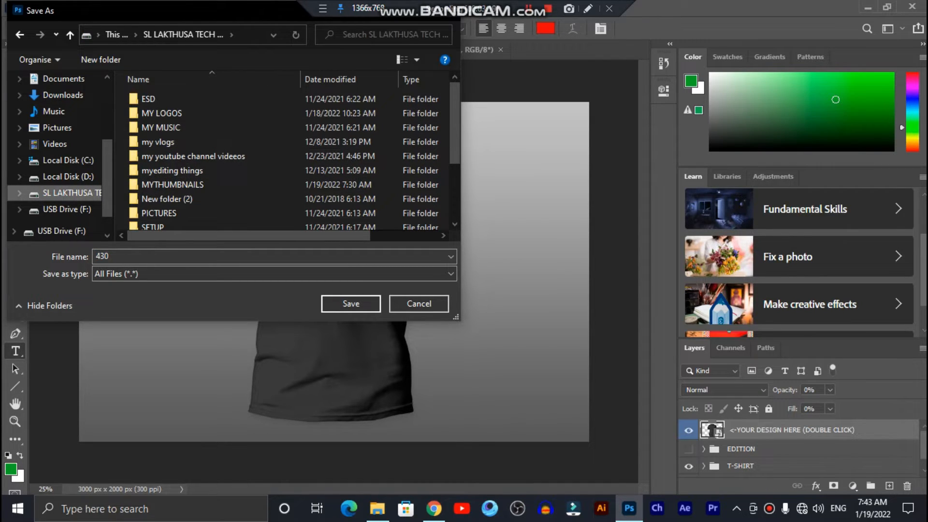
scroll(193, 165, "down", 1)
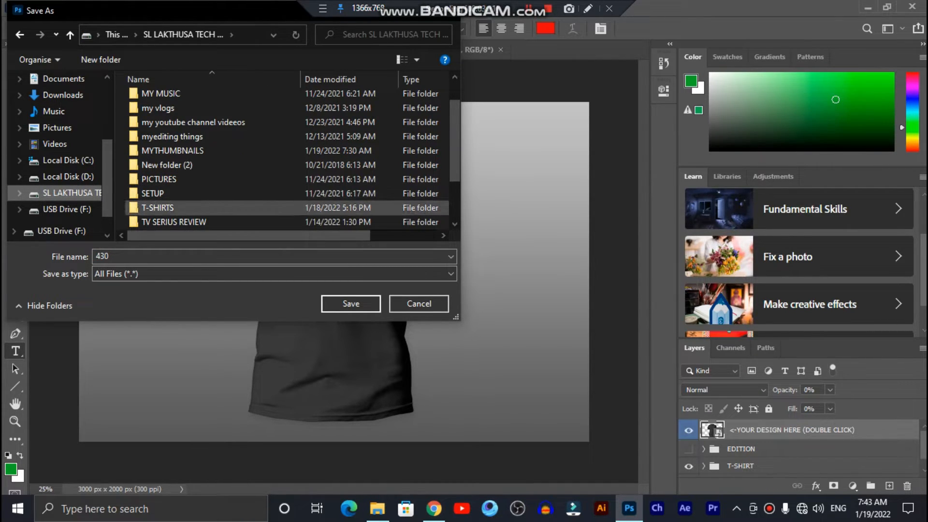
double_click(157, 207)
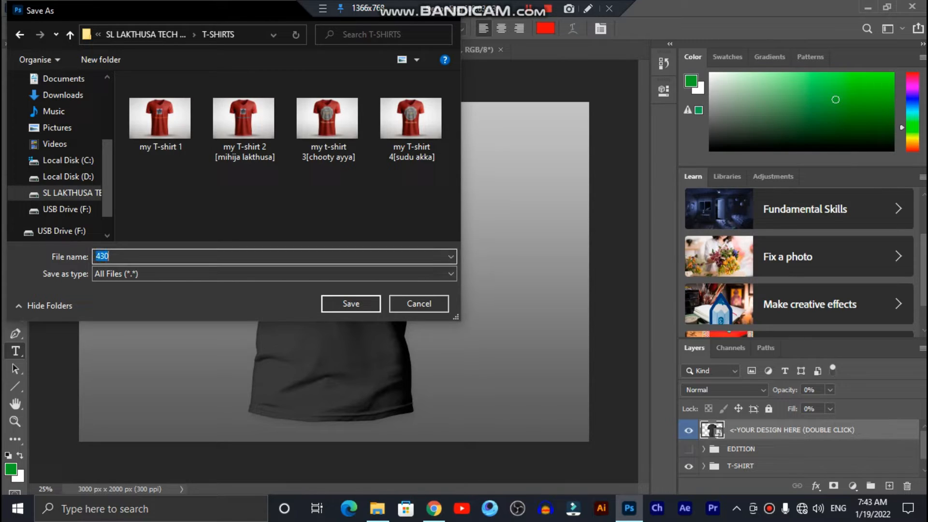
key("BackSpace")
key("Return")
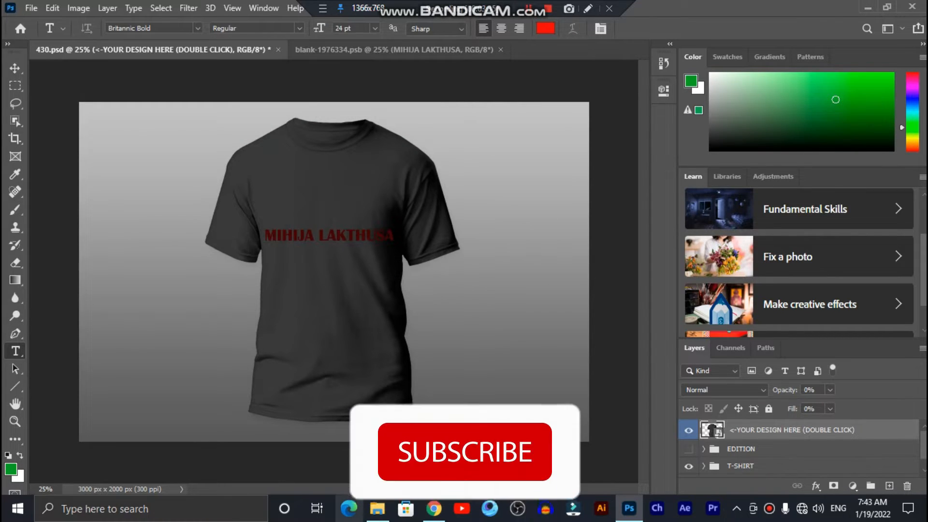
In File Explorer, go to the T-SHIRTS folder on the E: drive
left_click(377, 508)
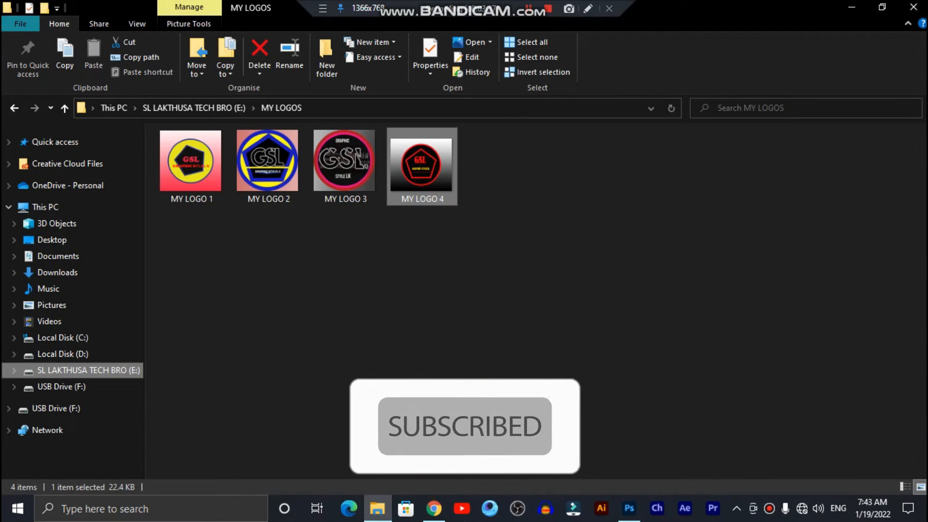
left_click(88, 370)
scroll(439, 387, "down", 1)
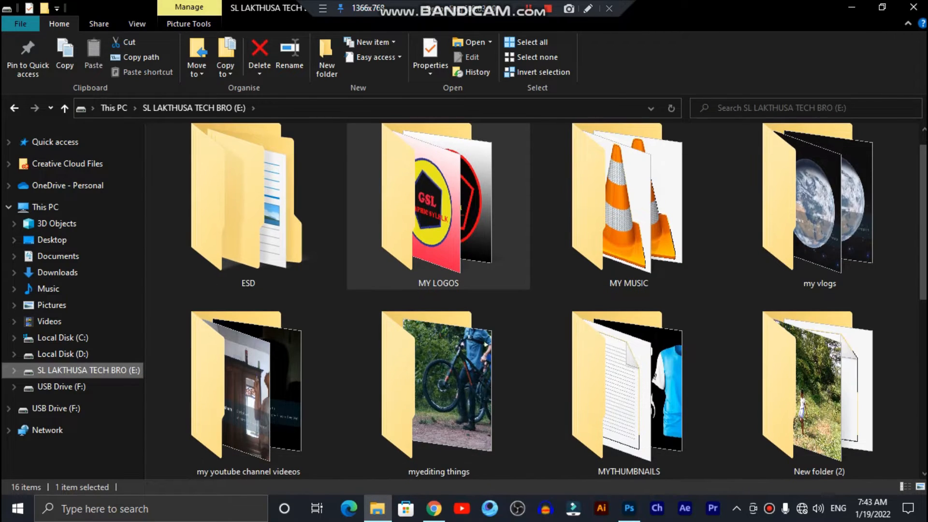
scroll(368, 446, "down", 5)
scroll(367, 445, "up", 5)
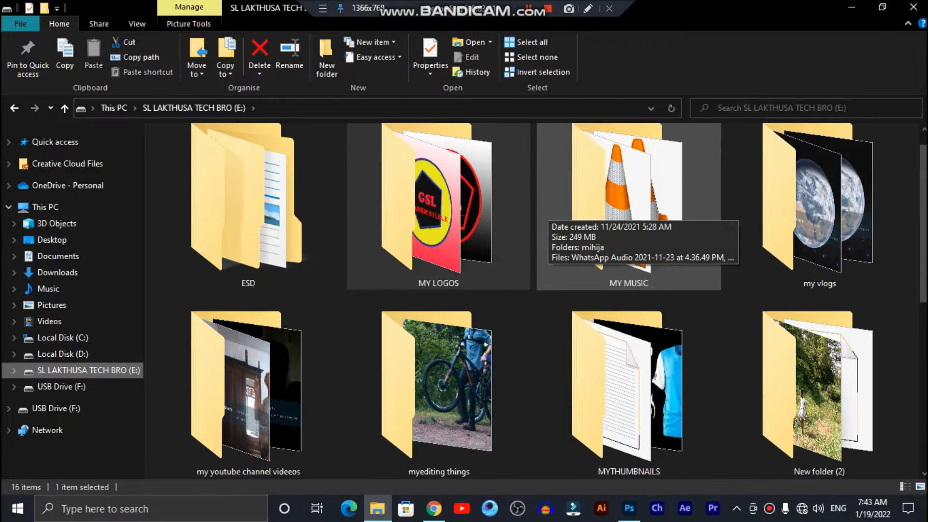
scroll(629, 213, "down", 3)
double_click(628, 387)
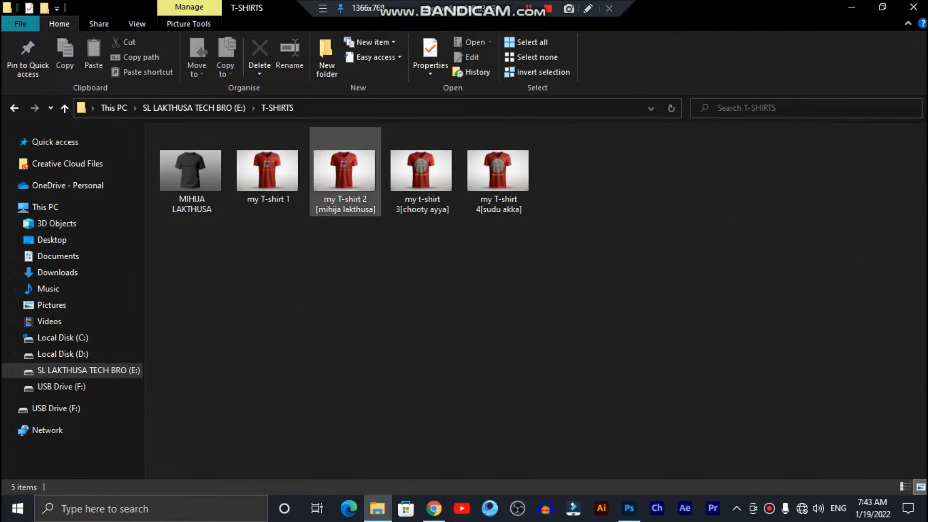
Open the exported black T-shirt PNG in Photos
left_click(191, 172)
right_click(185, 171)
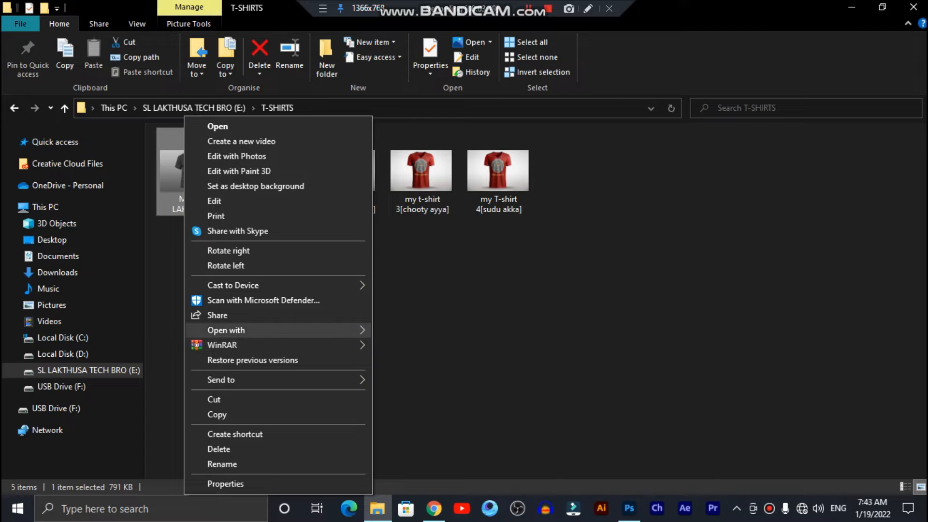
mouse_move(278, 330)
left_click(416, 407)
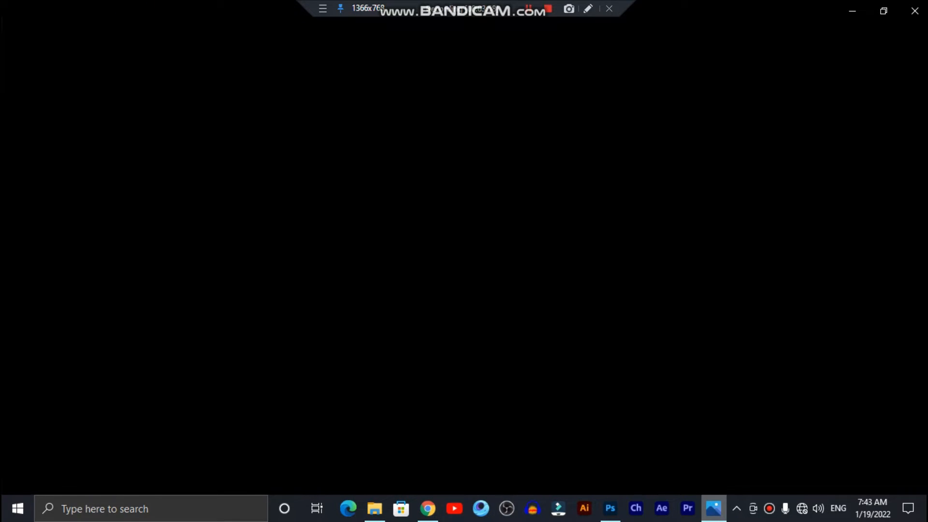
mouse_move(714, 508)
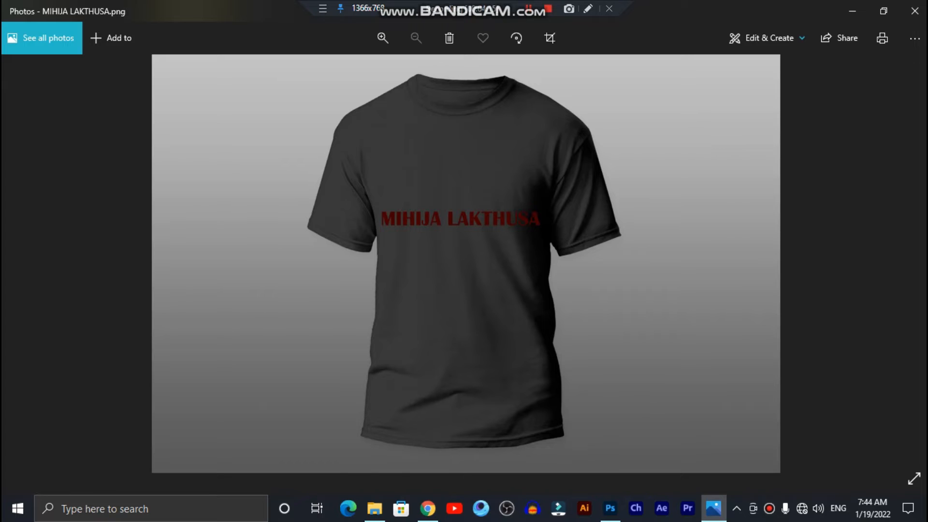
left_click(915, 11)
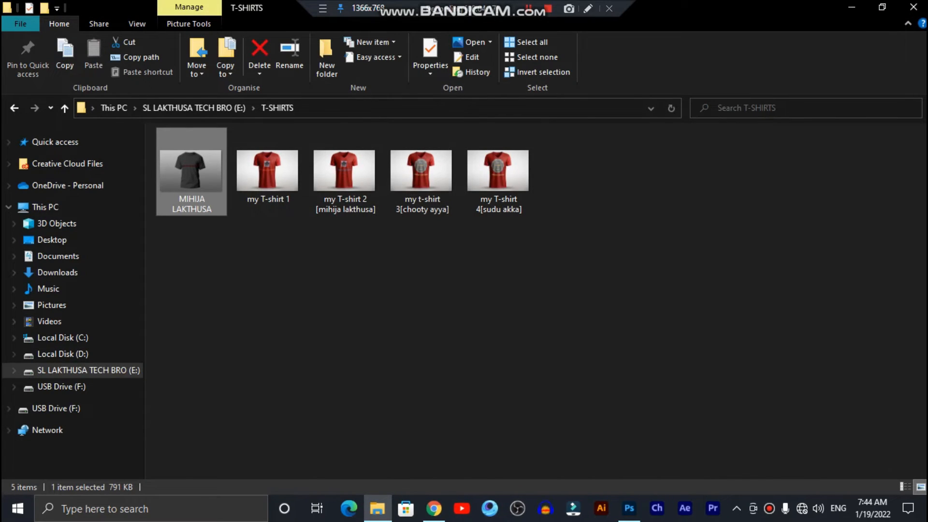